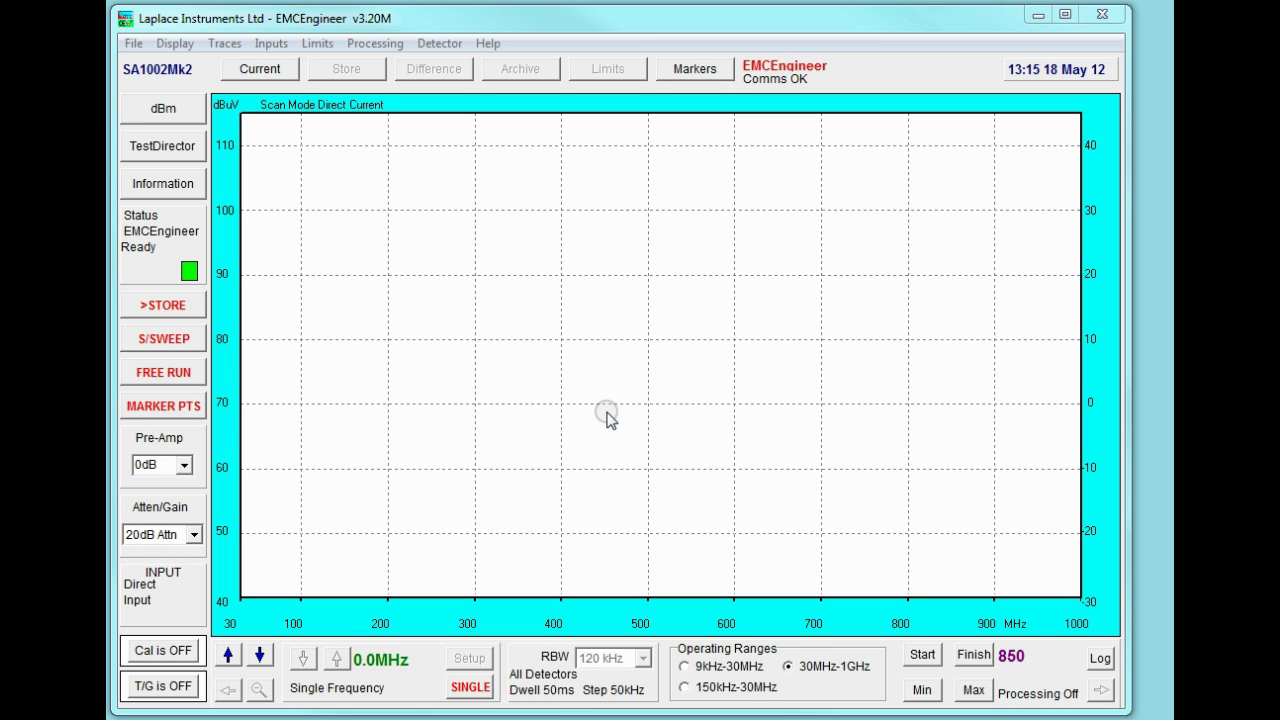
Open the previous scanned results file "test lamp trial-2.LPL" from the Results folder for import.
left_click(134, 44)
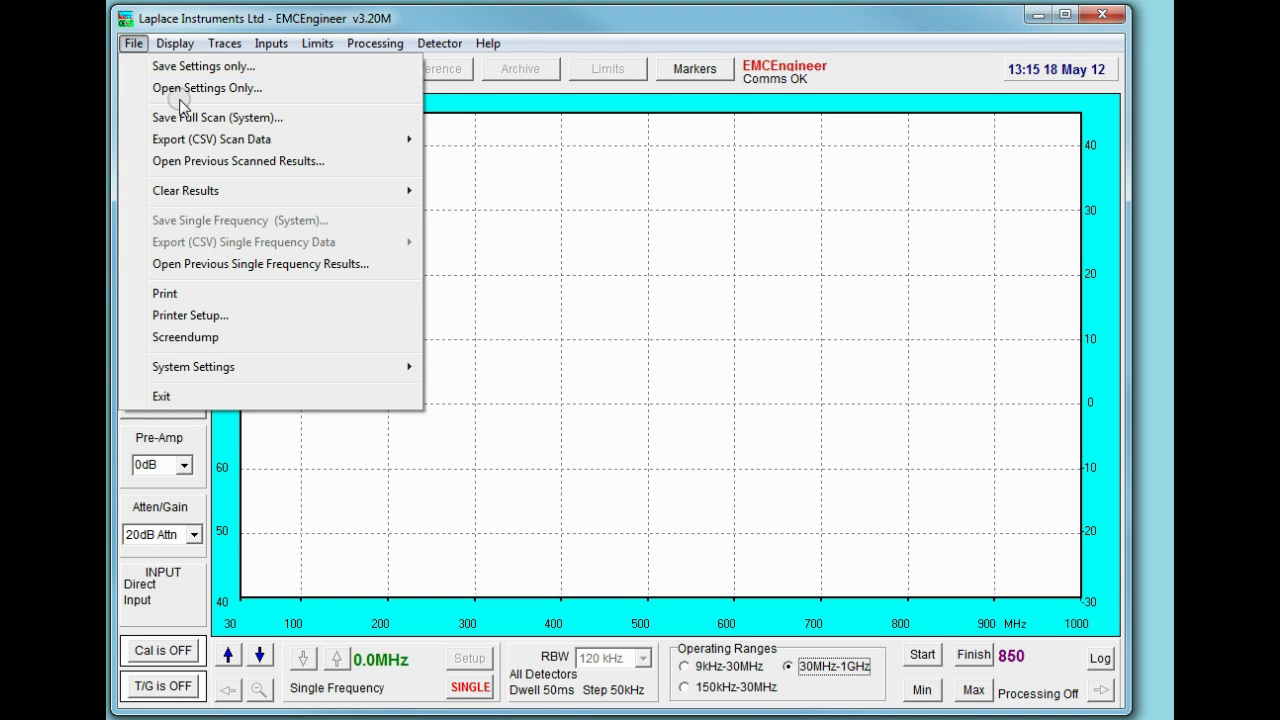
left_click(179, 162)
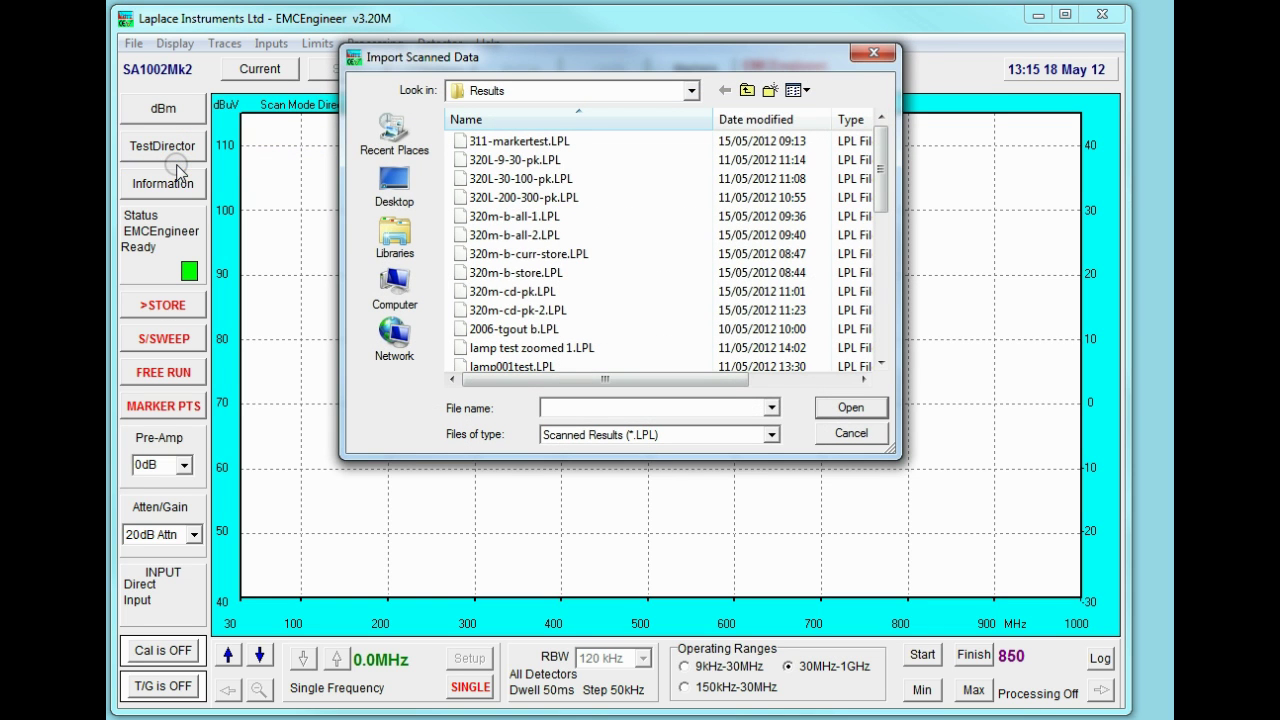
left_click_drag(884, 184, 866, 343)
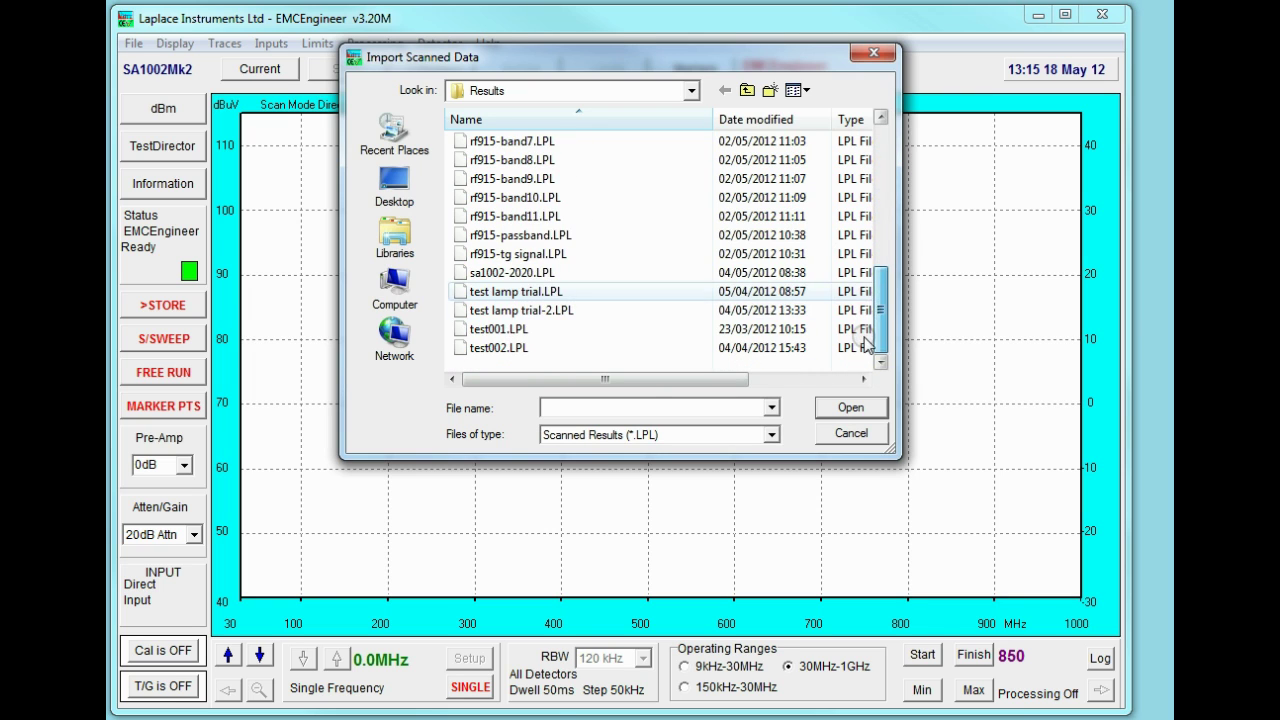
left_click(493, 312)
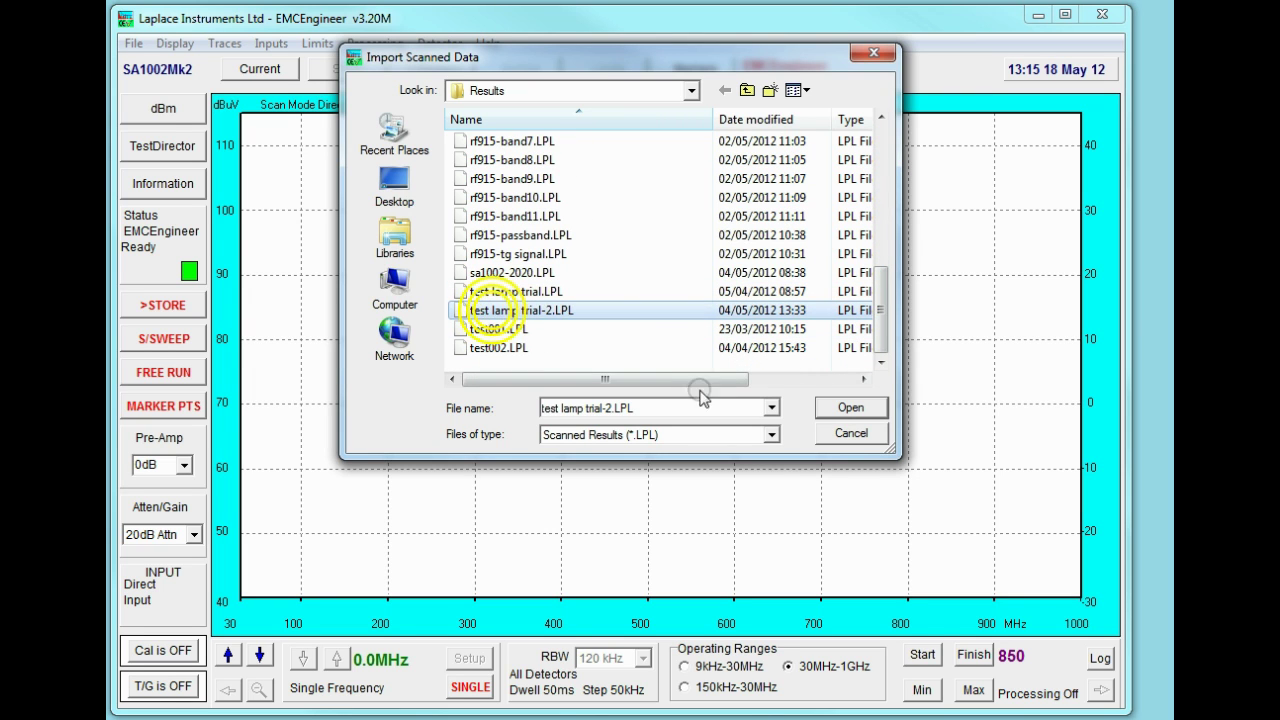
left_click(850, 407)
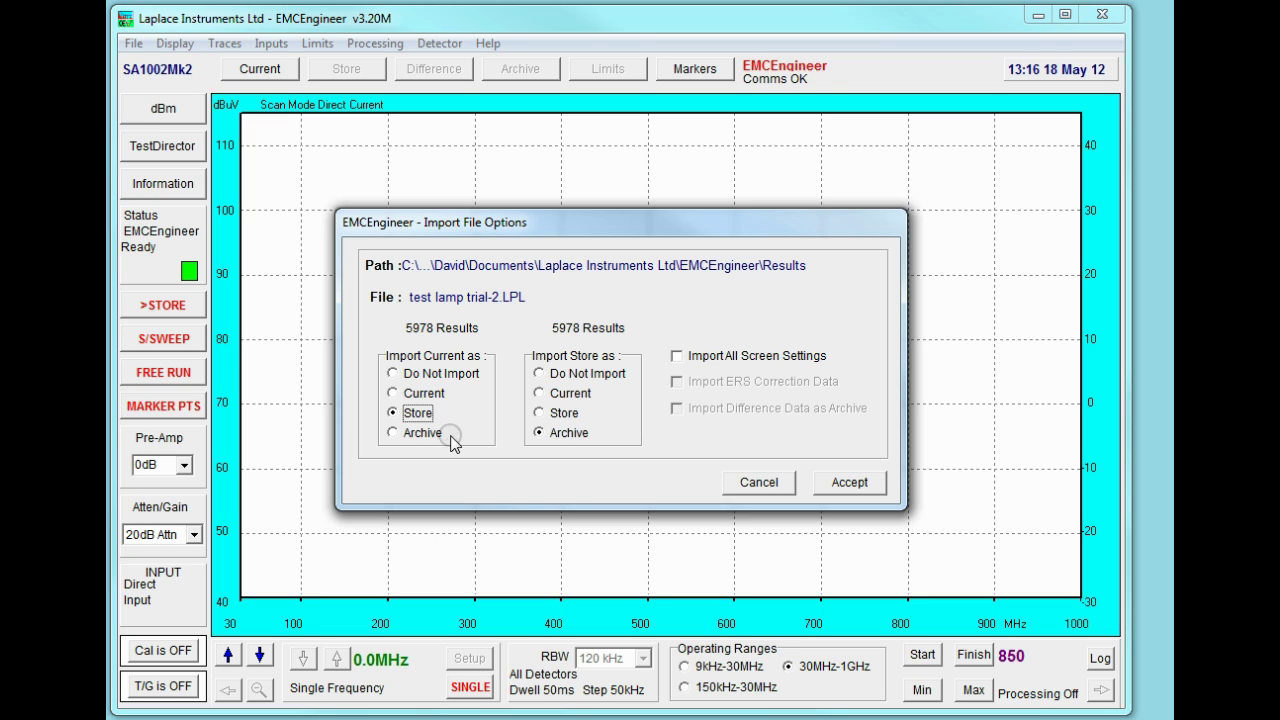
Import the Current data as Current and the Store data as Store with all screen settings, accepting the 30 dB insertion loss LISN settings.
left_click(396, 394)
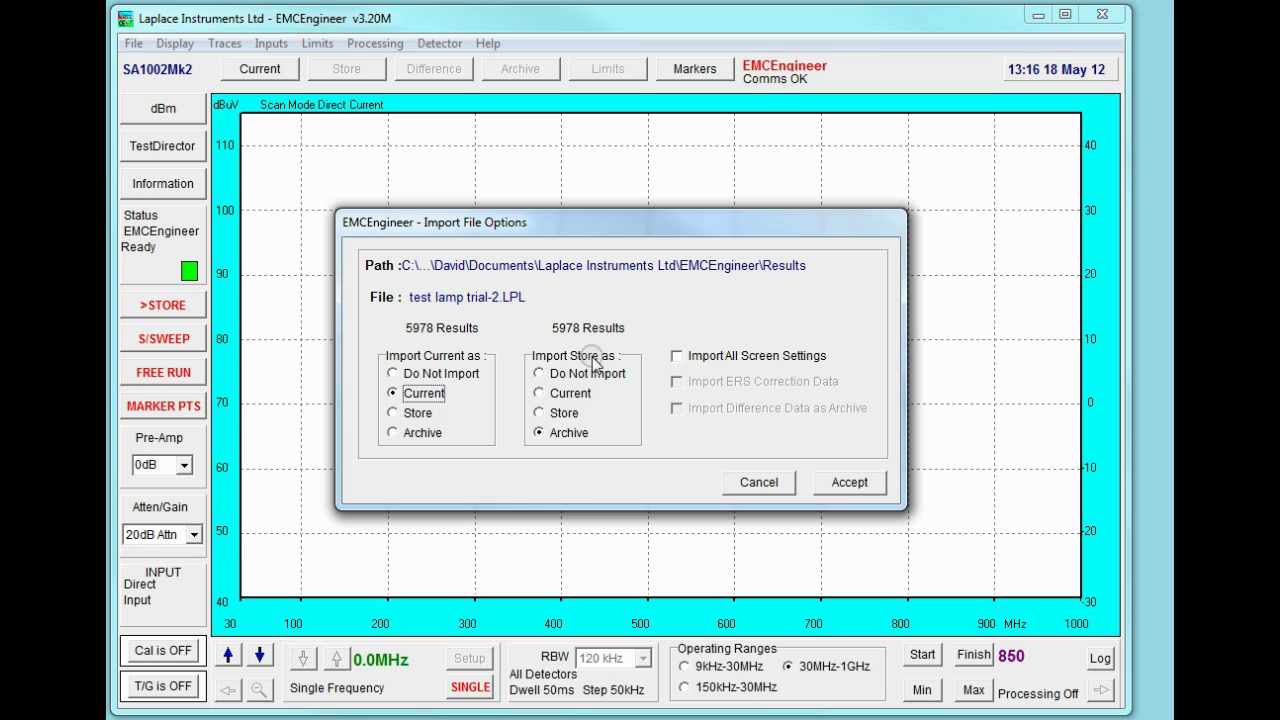
left_click(542, 414)
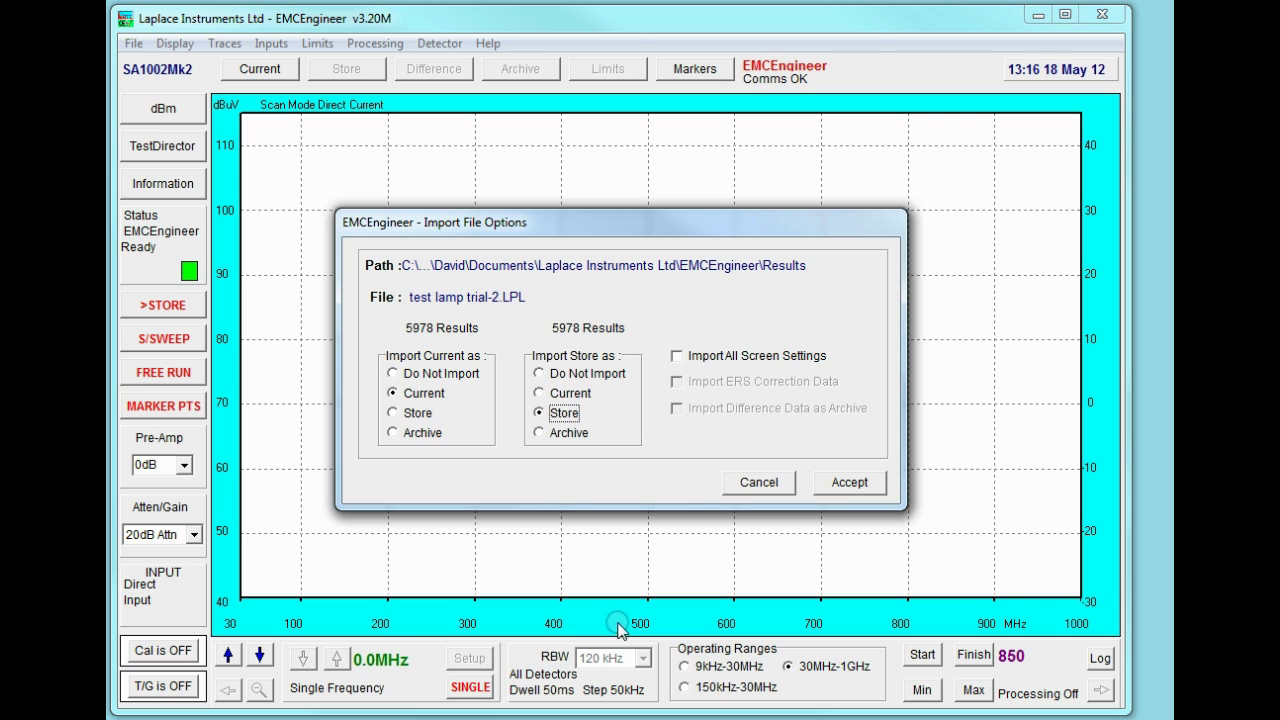
left_click(677, 357)
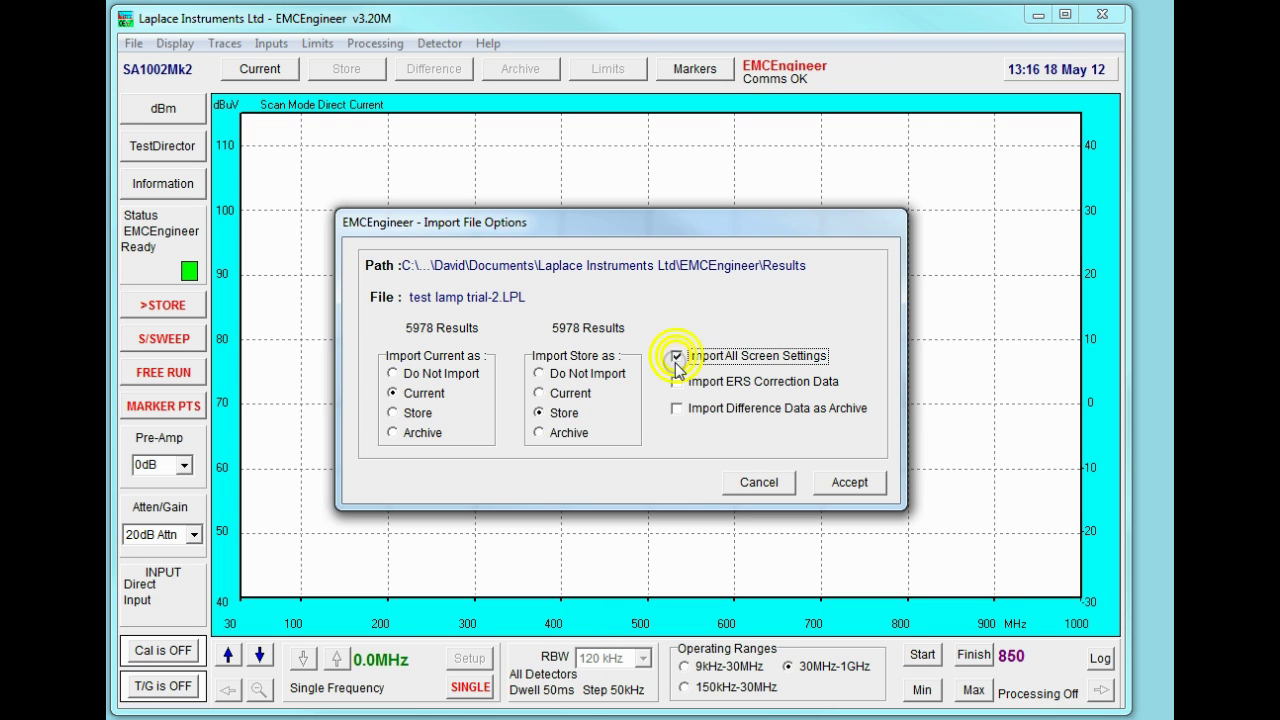
left_click(848, 484)
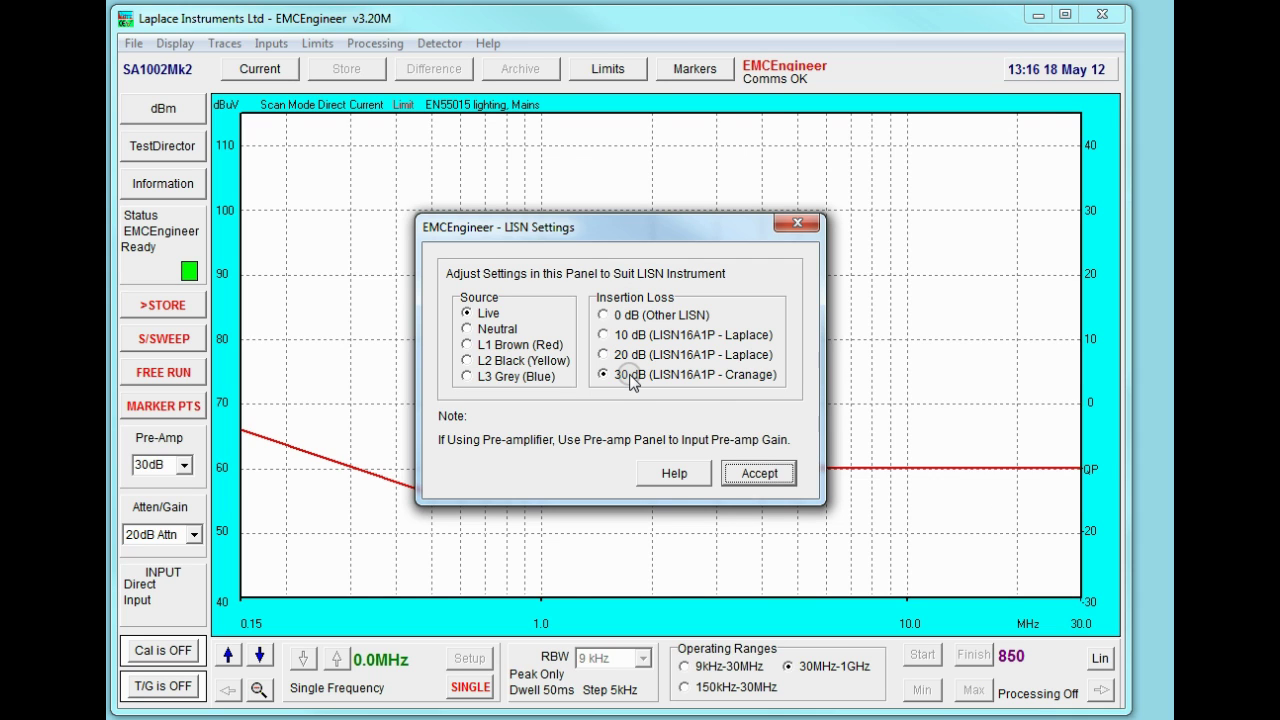
left_click(762, 474)
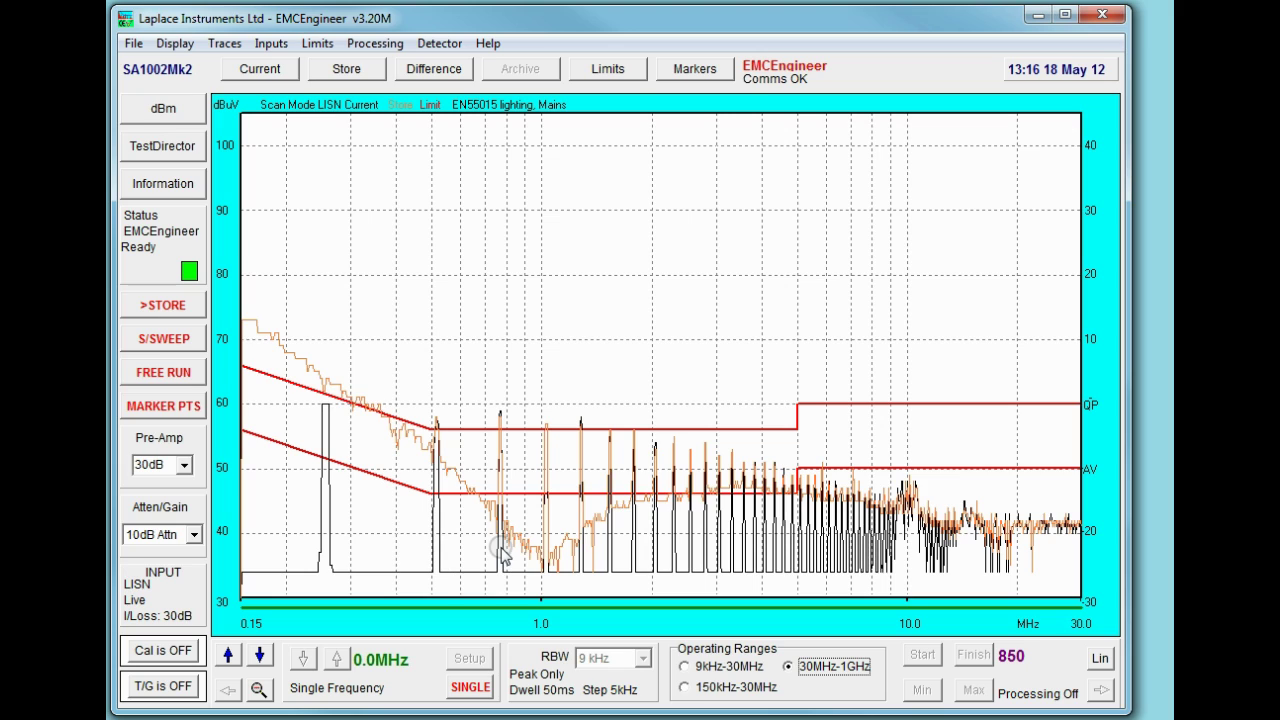
Toggle the Current and Store traces on and off to compare the lamp emissions in each.
left_click(362, 71)
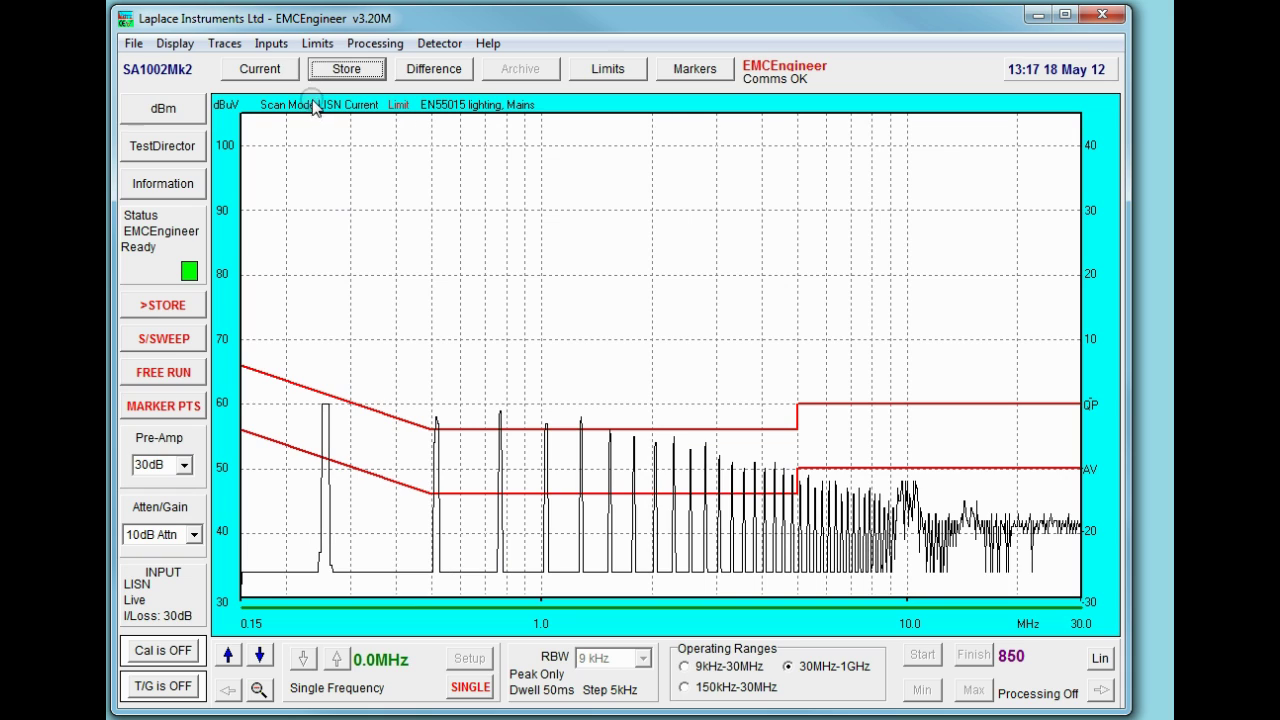
left_click(262, 69)
left_click(343, 68)
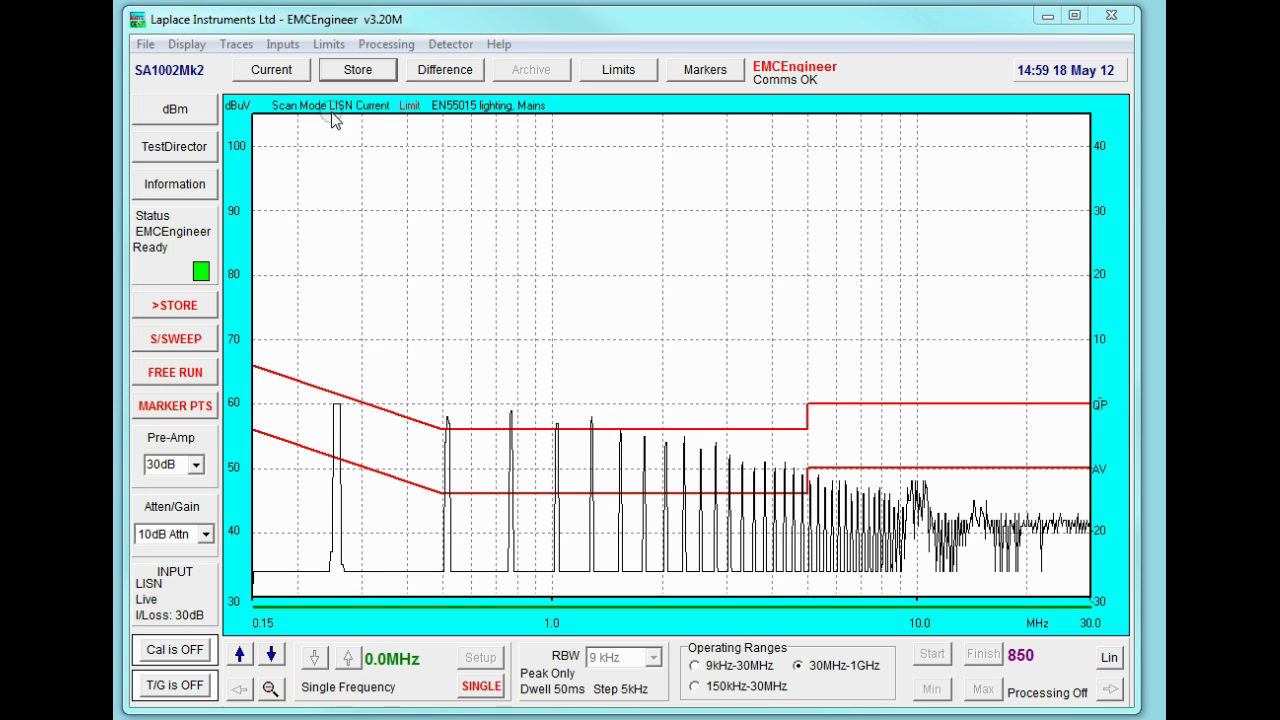
left_click(272, 69)
left_click(347, 70)
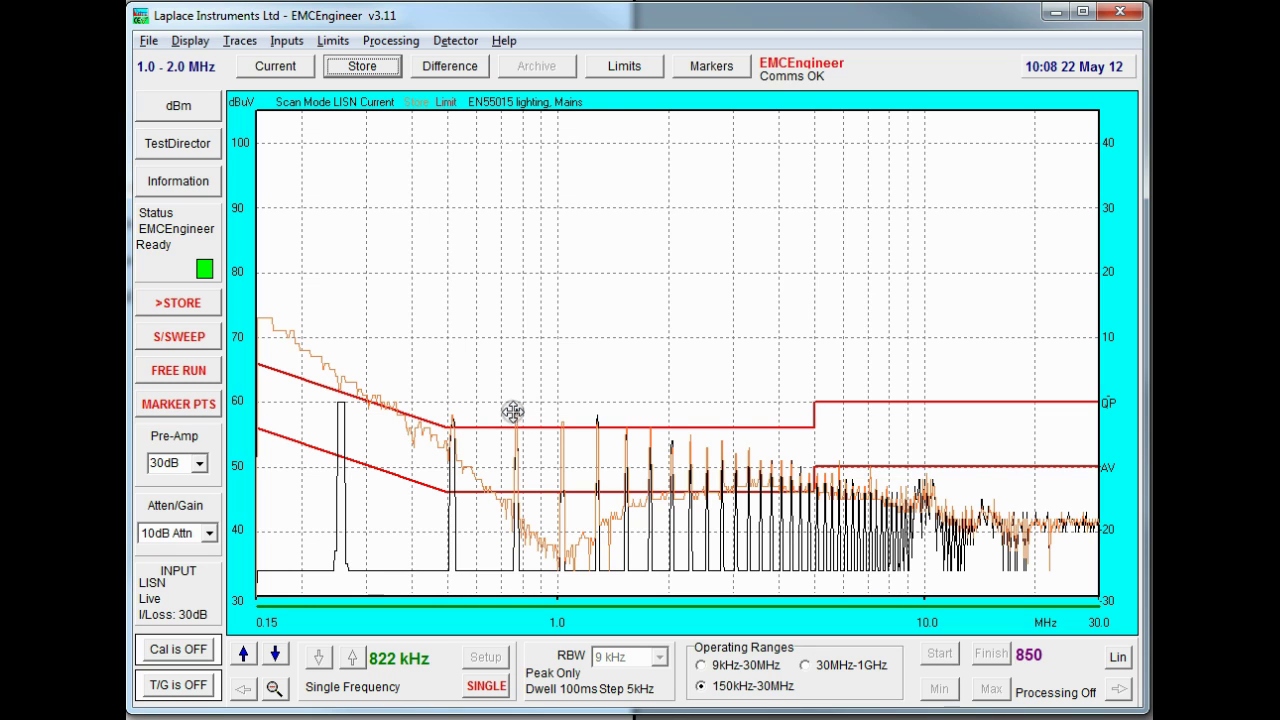
Set the detector mode to All Detectors and run a single sweep, cancelling it at about 1 MHz.
left_click(458, 40)
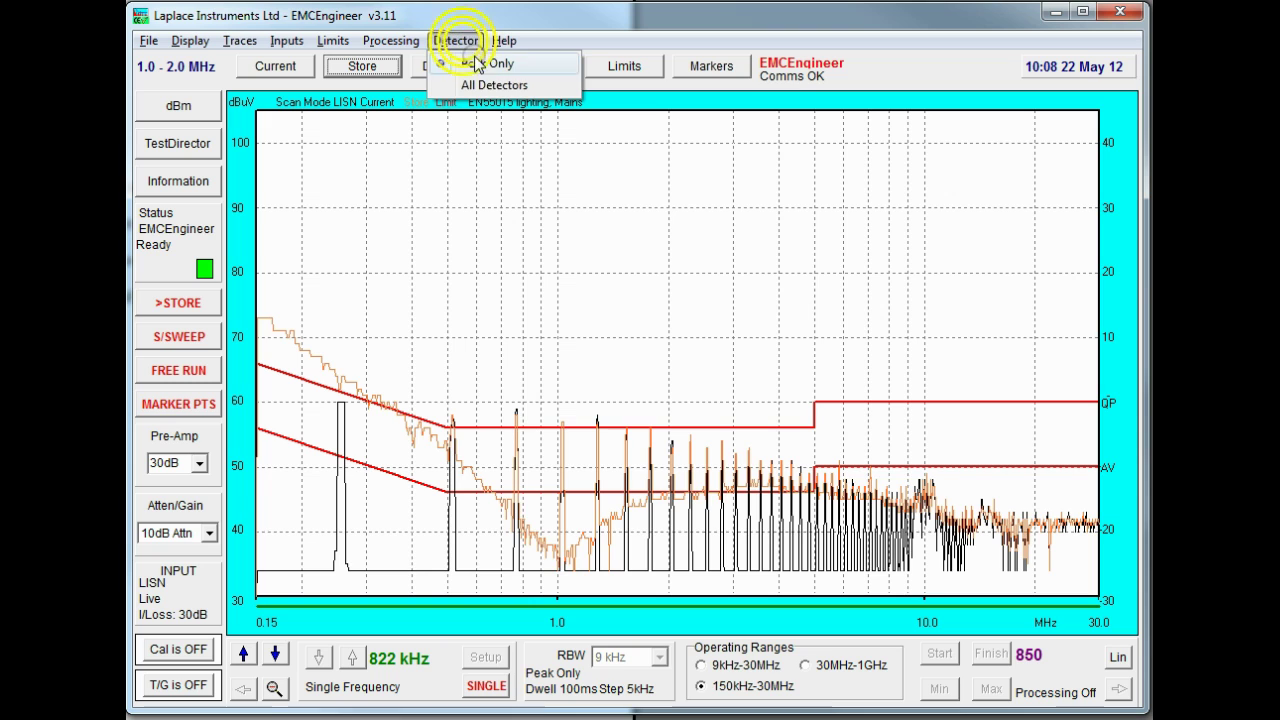
left_click(490, 85)
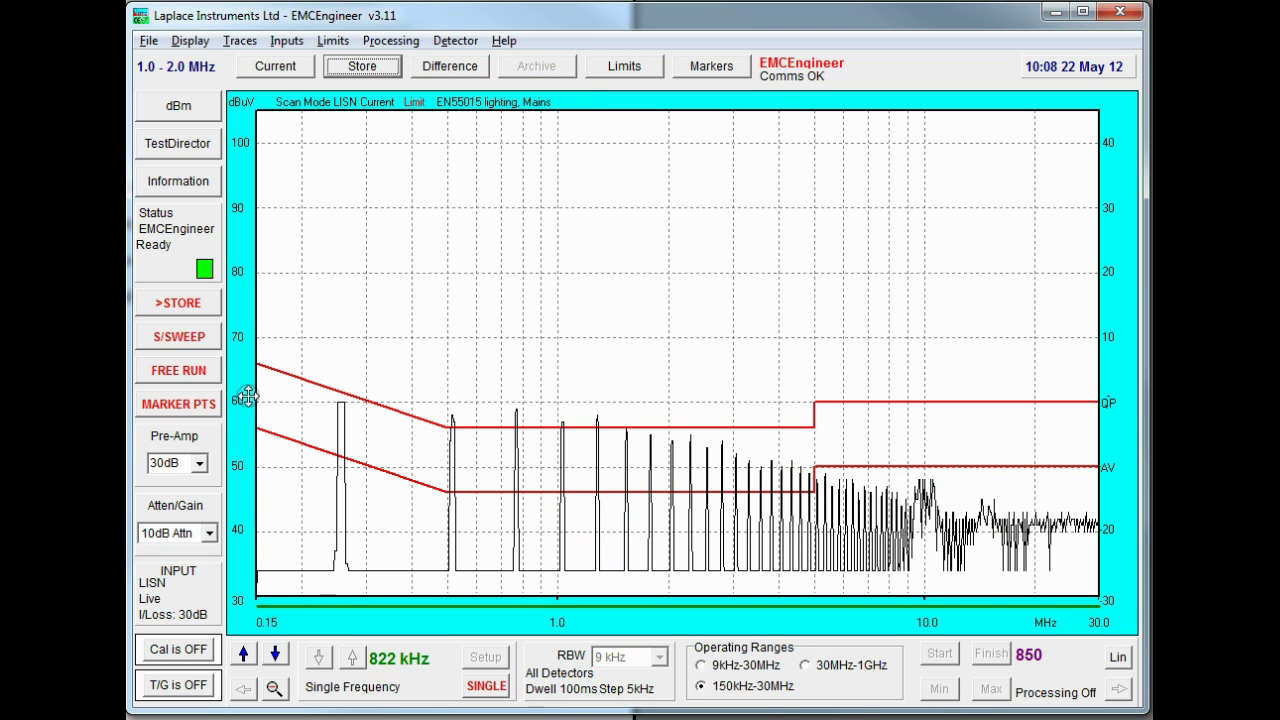
left_click(180, 337)
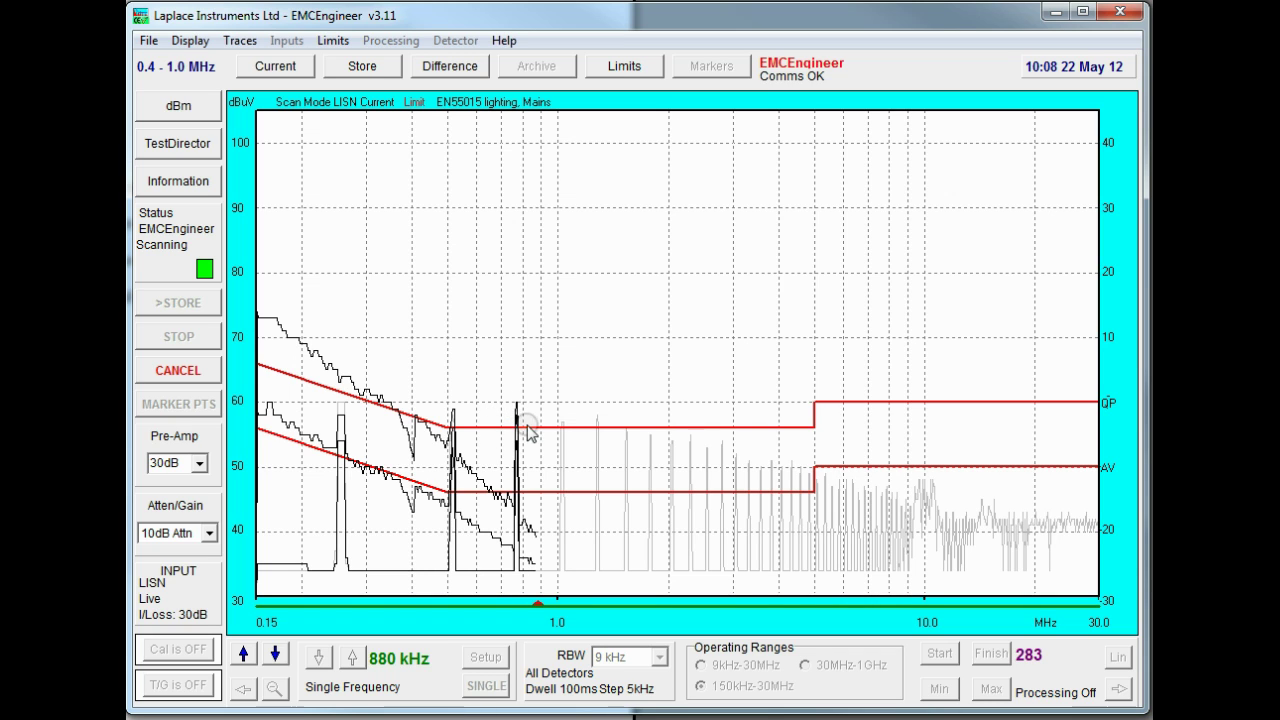
left_click(178, 370)
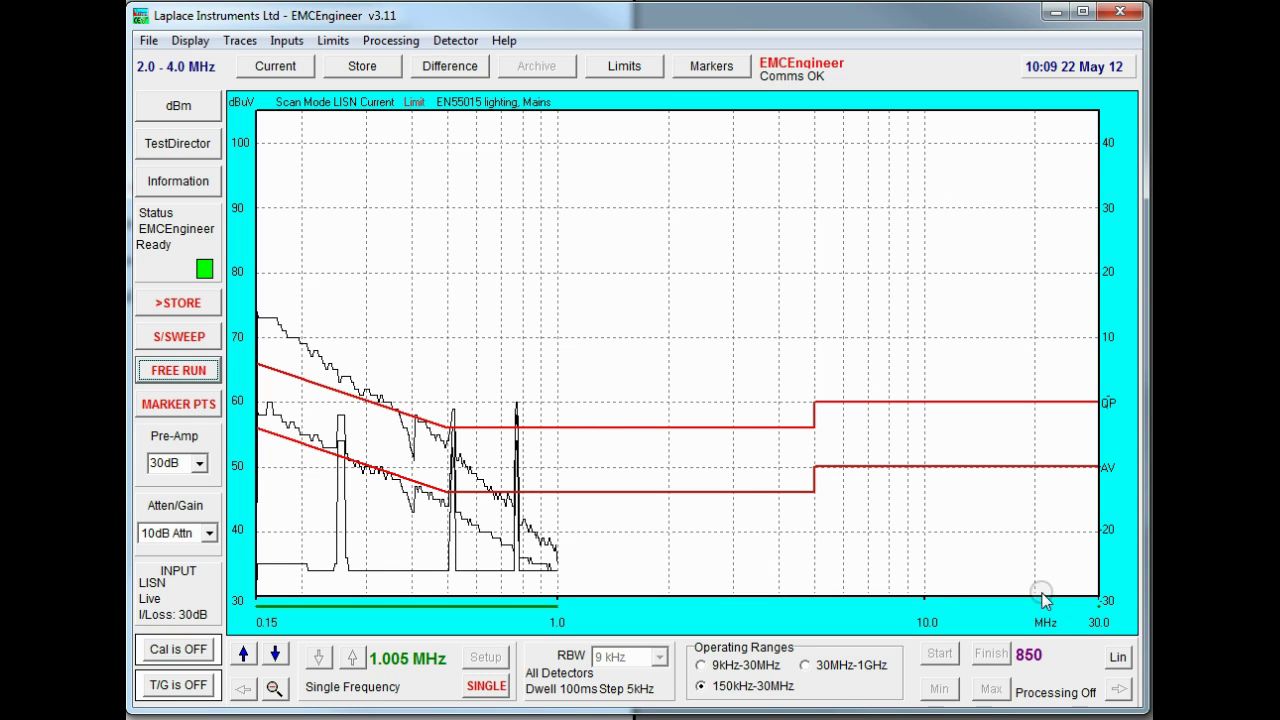
Switch the frequency axis to linear and zoom in on the scanned range from 0.150 to about 1.20 MHz.
left_click(1117, 657)
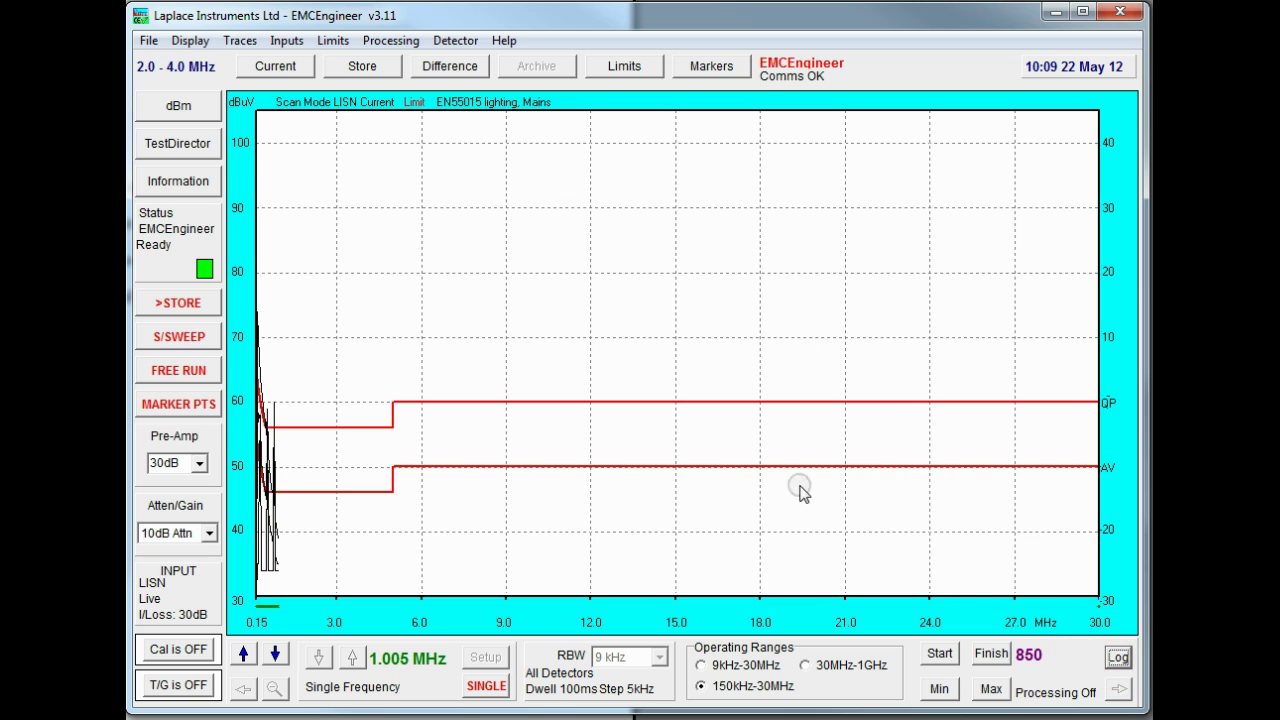
right_click(516, 272)
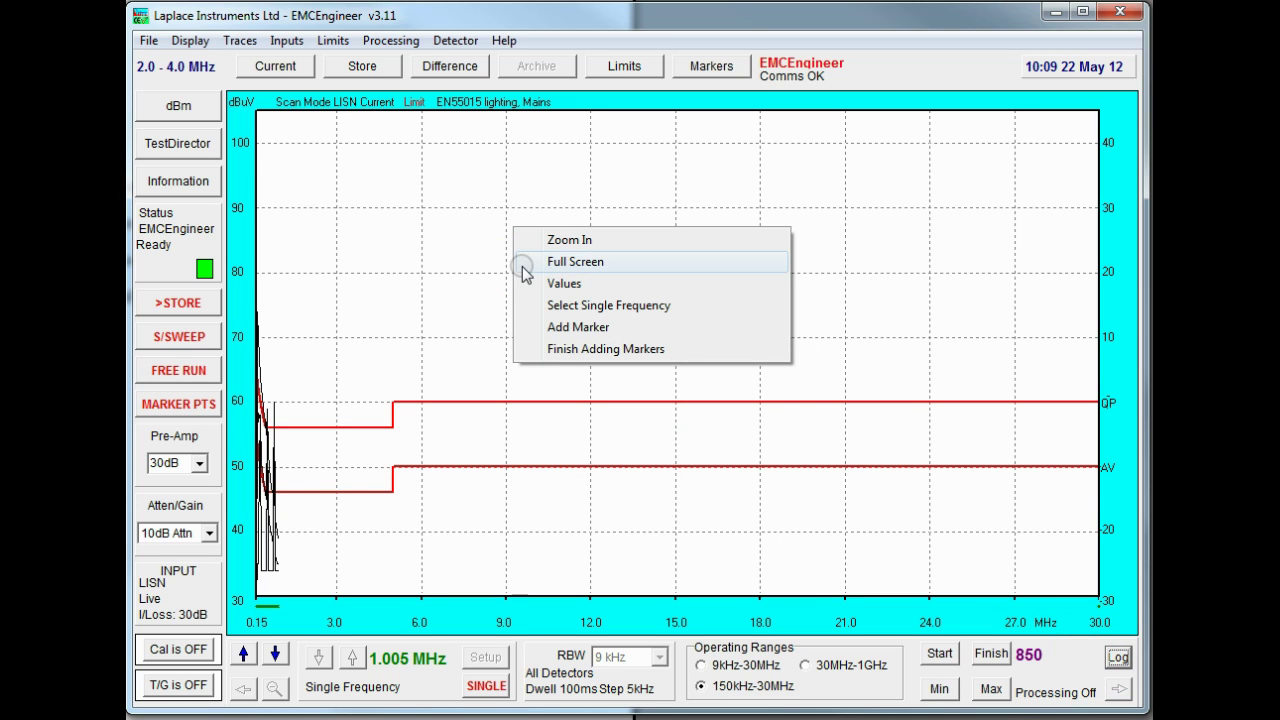
left_click(528, 241)
left_click_drag(521, 240, 280, 243)
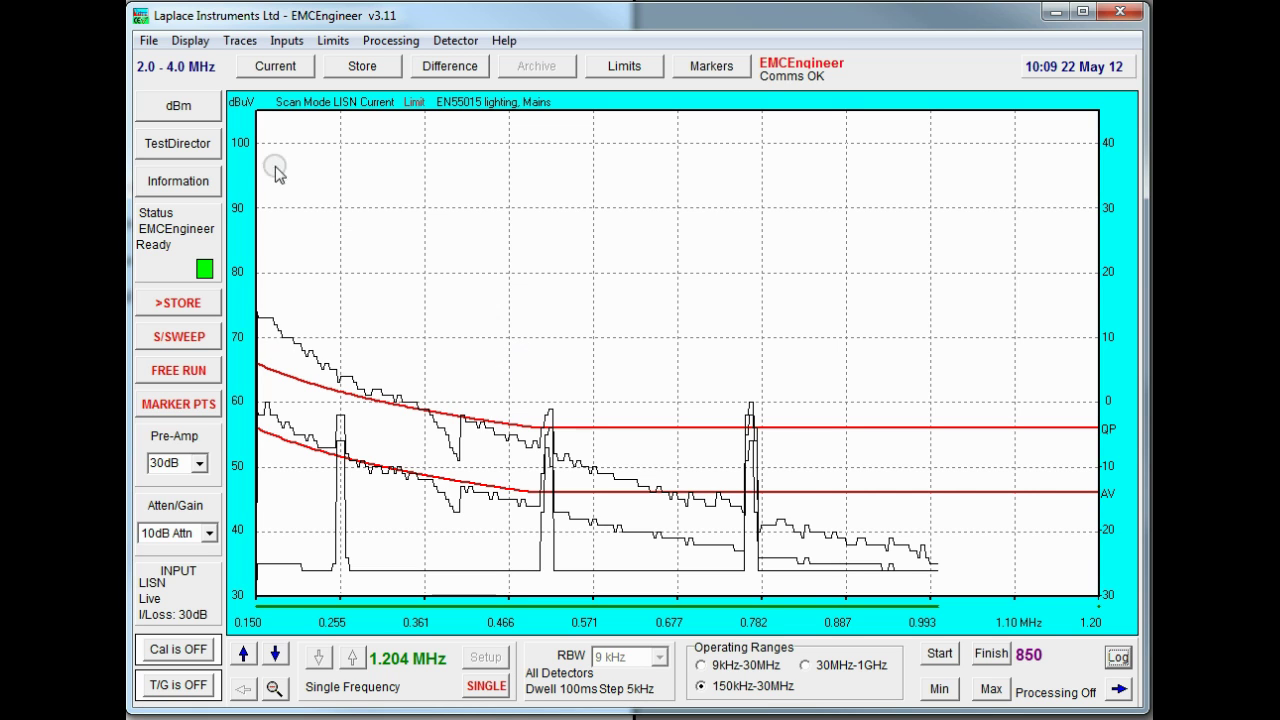
Save the full scan as "lamp test 4" in the Results folder.
left_click(155, 45)
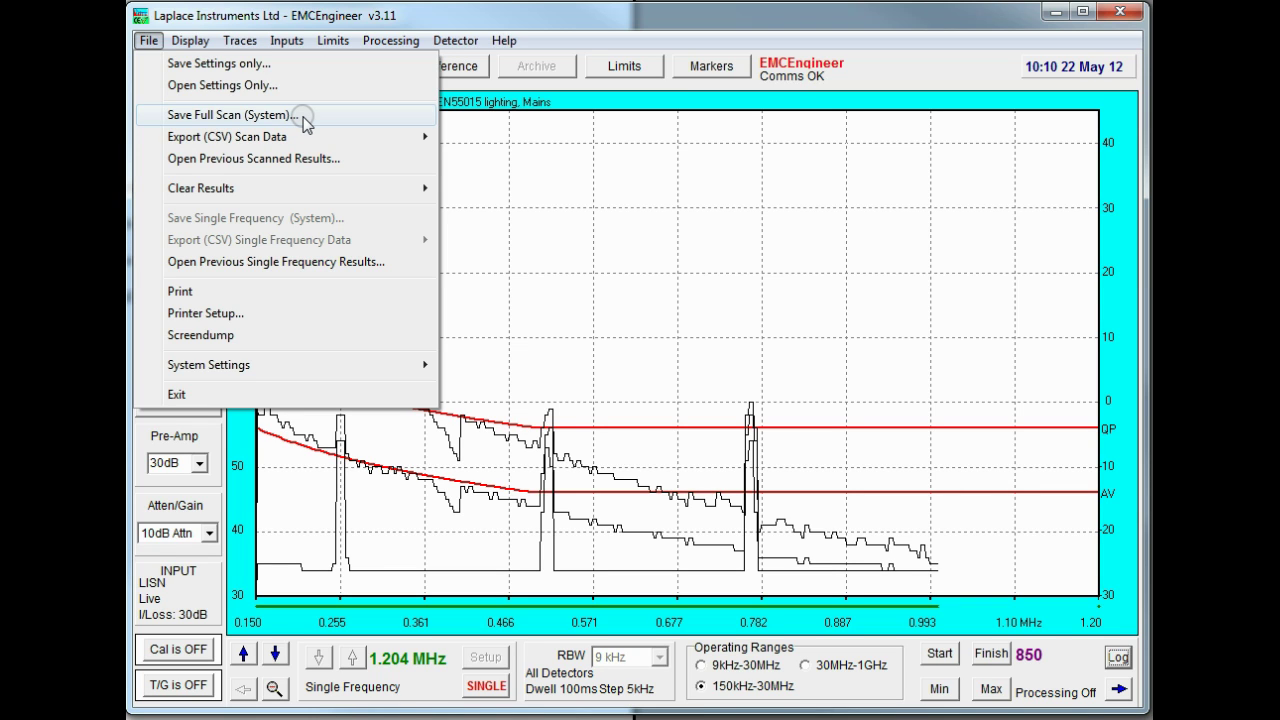
left_click(303, 117)
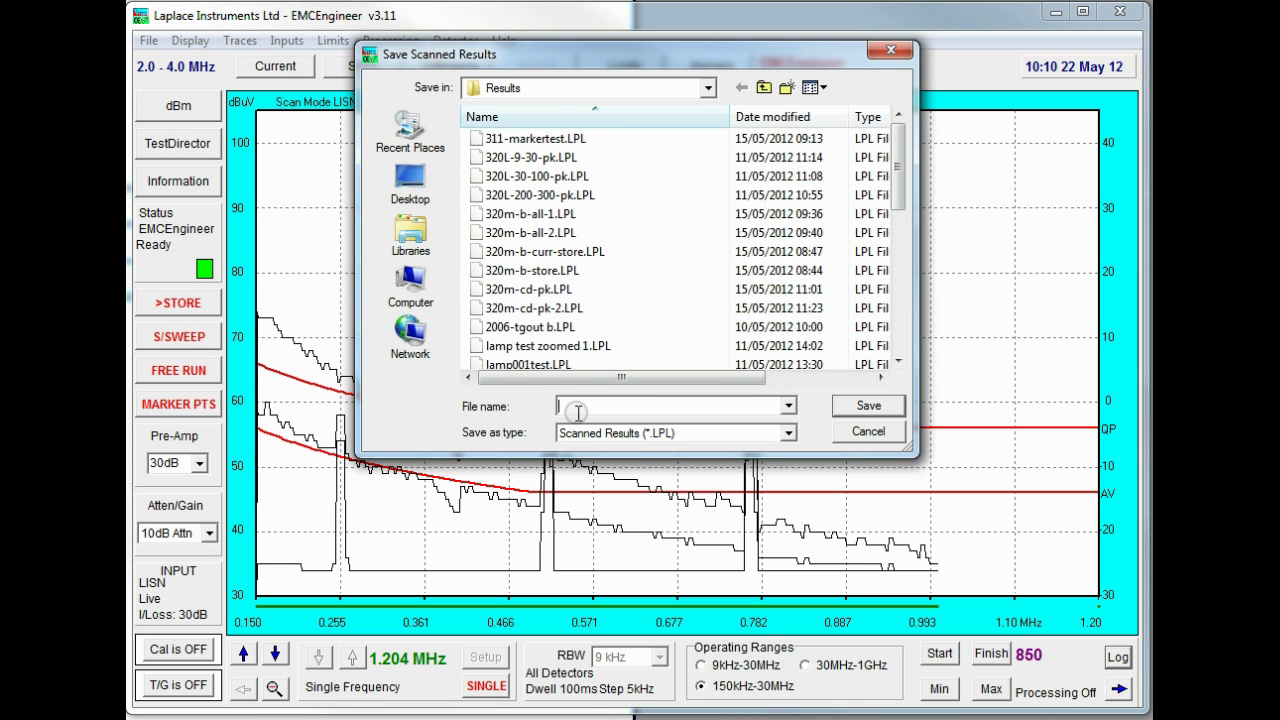
type("lamp")
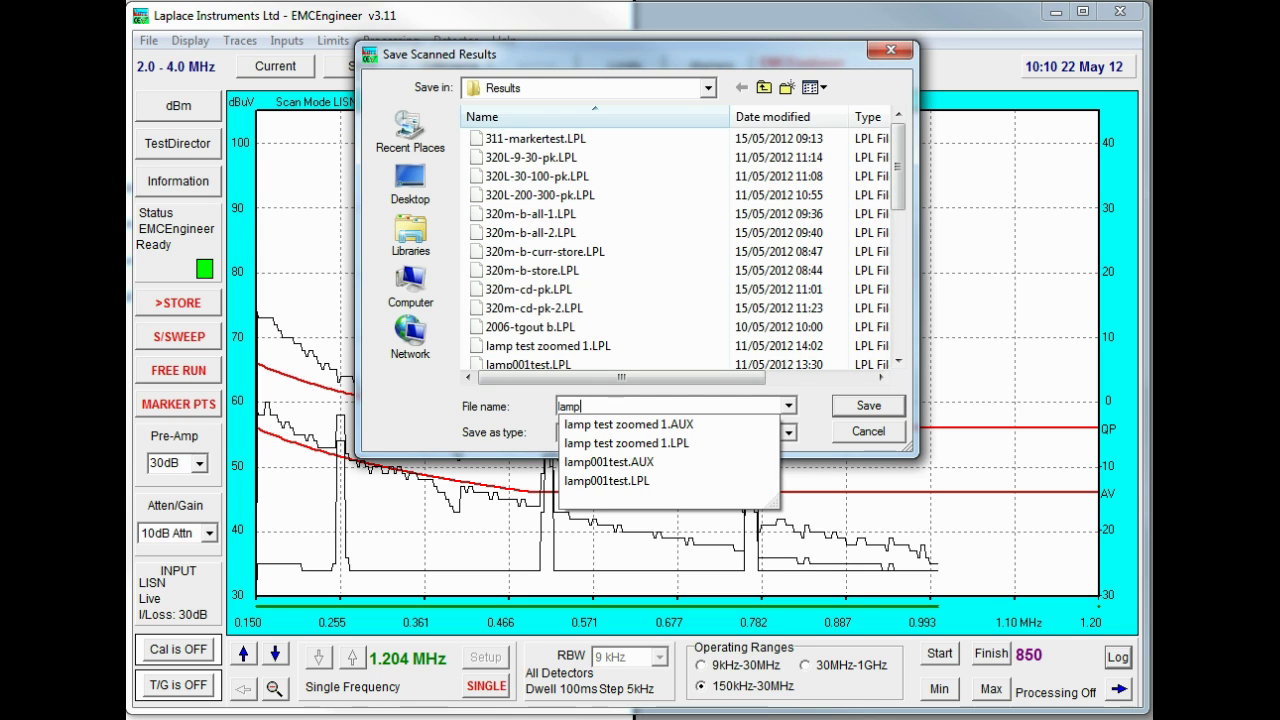
type(" test 4")
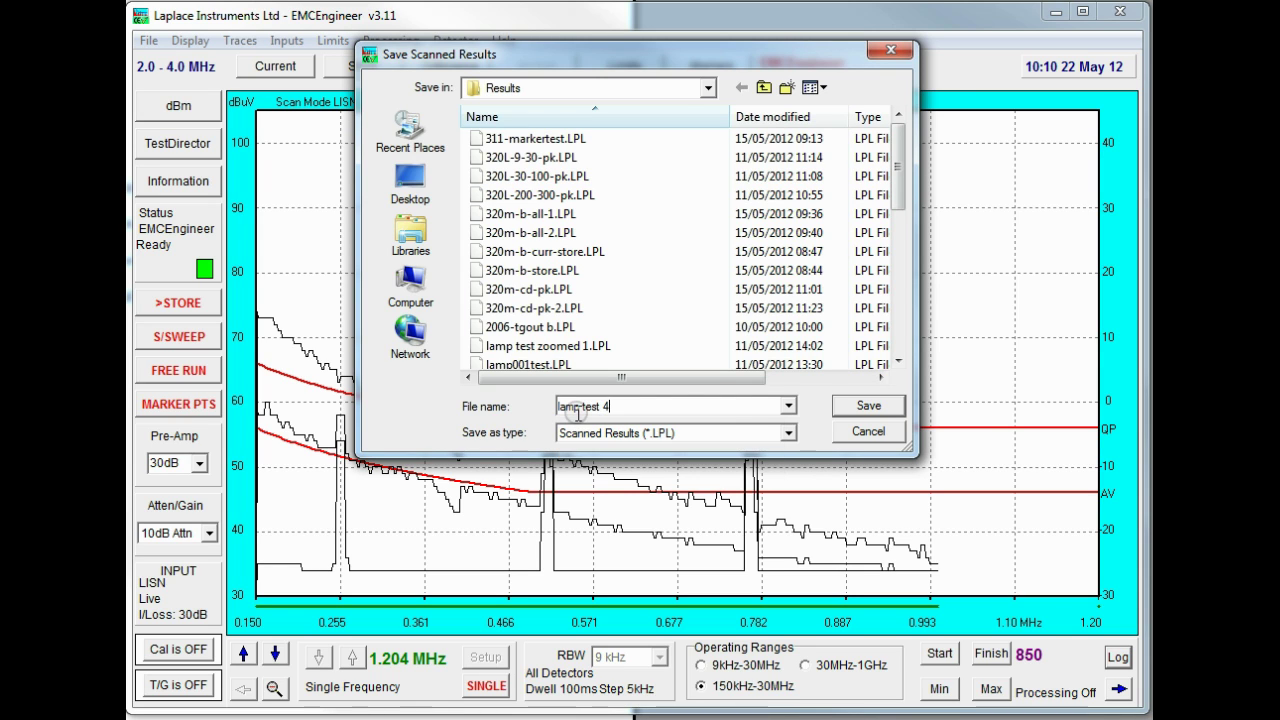
left_click(860, 408)
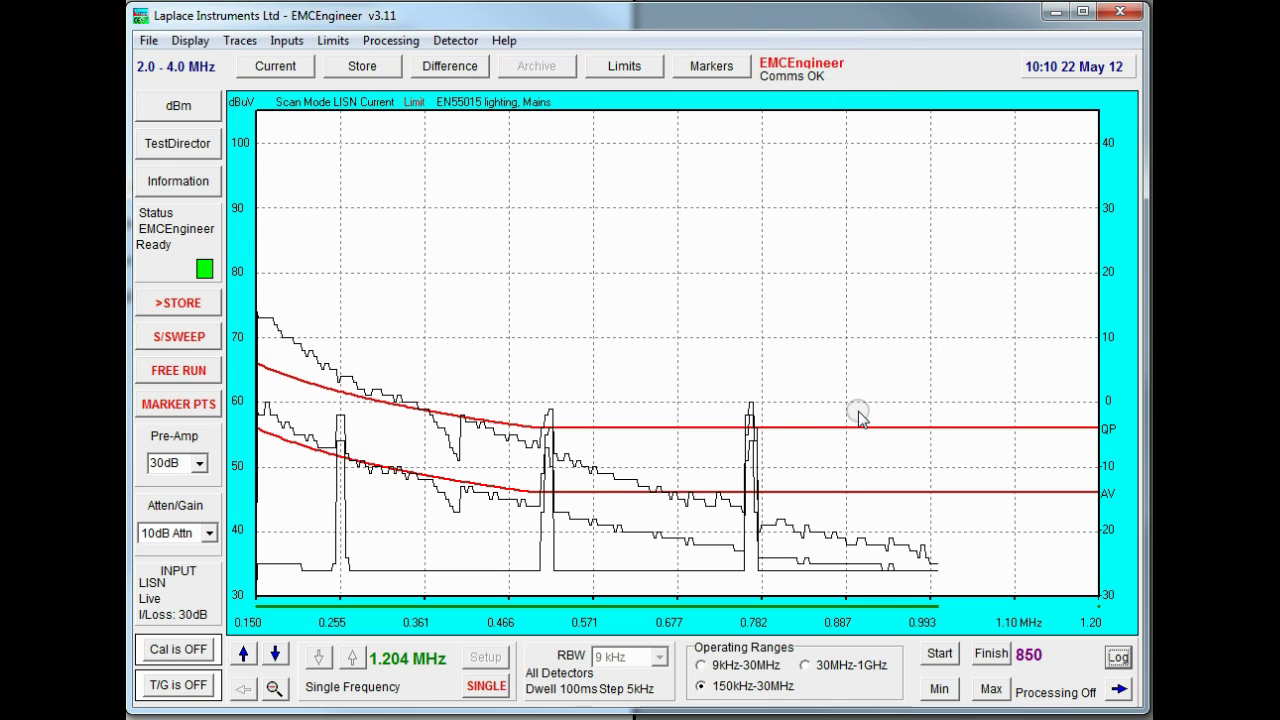
Export only the displayed scan data as a CSV file named "test3" in the Results folder.
left_click(150, 42)
mouse_move(216, 137)
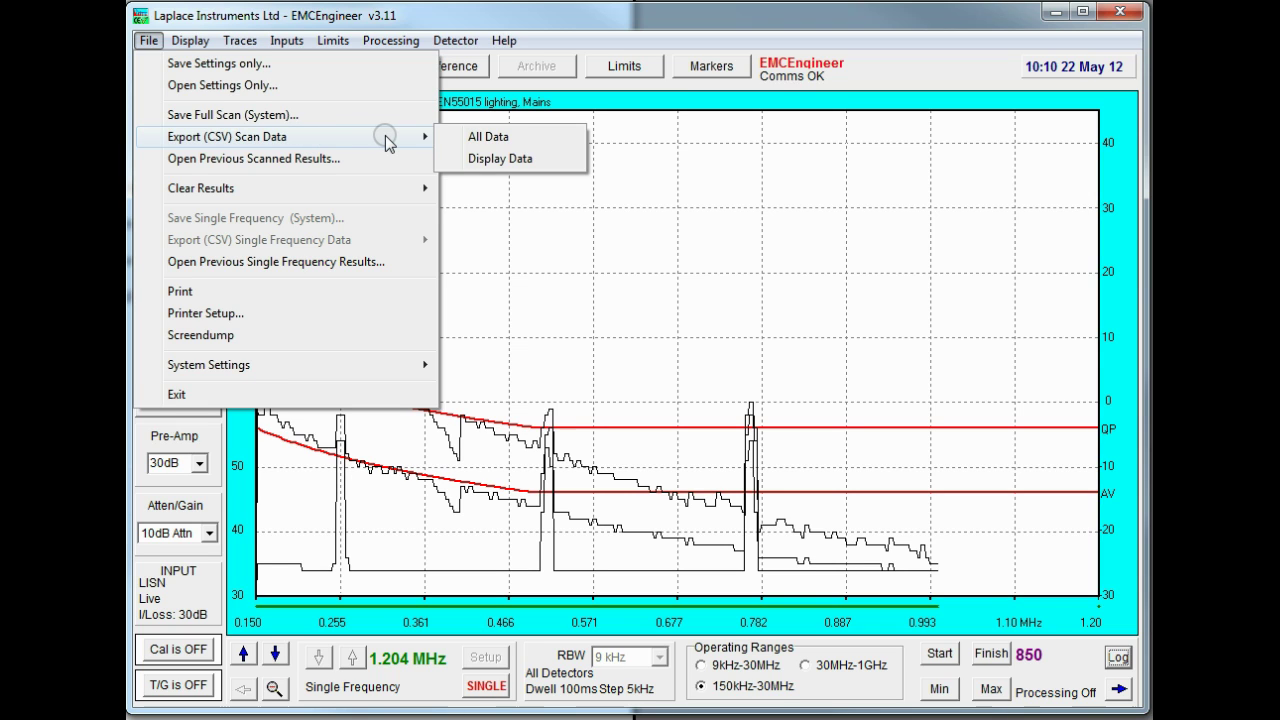
left_click(503, 140)
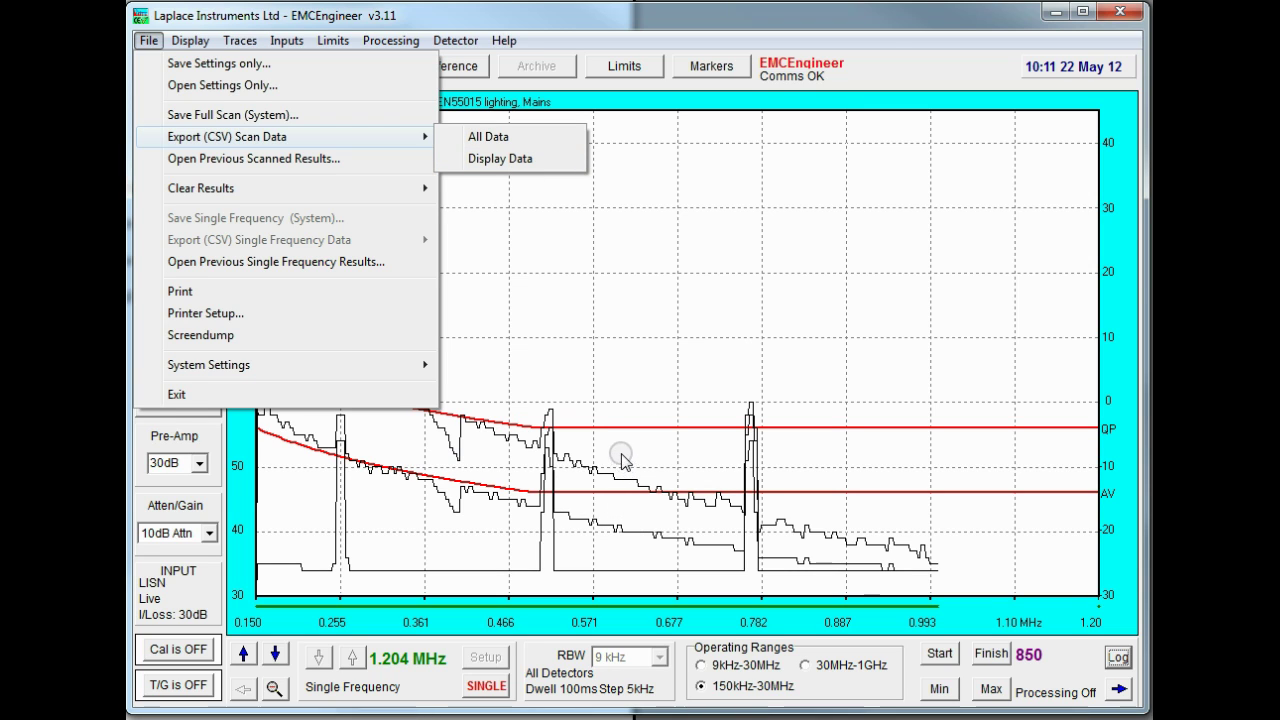
left_click(513, 158)
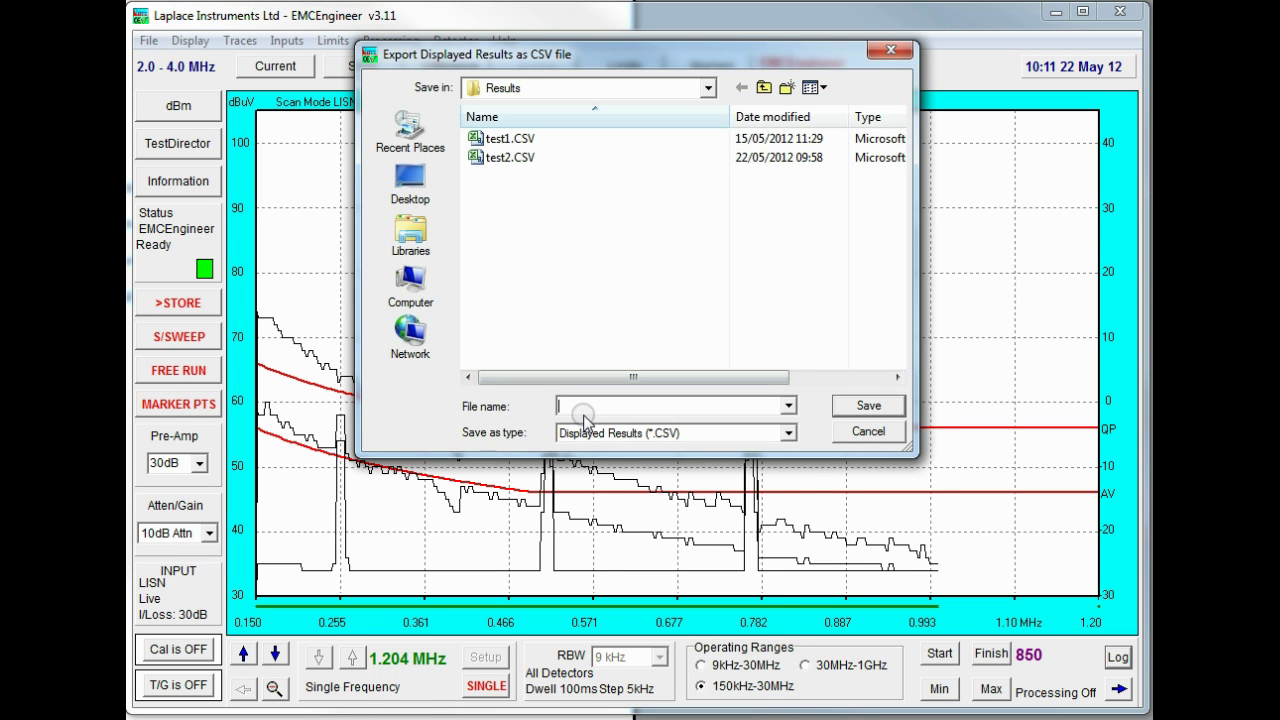
type("test3")
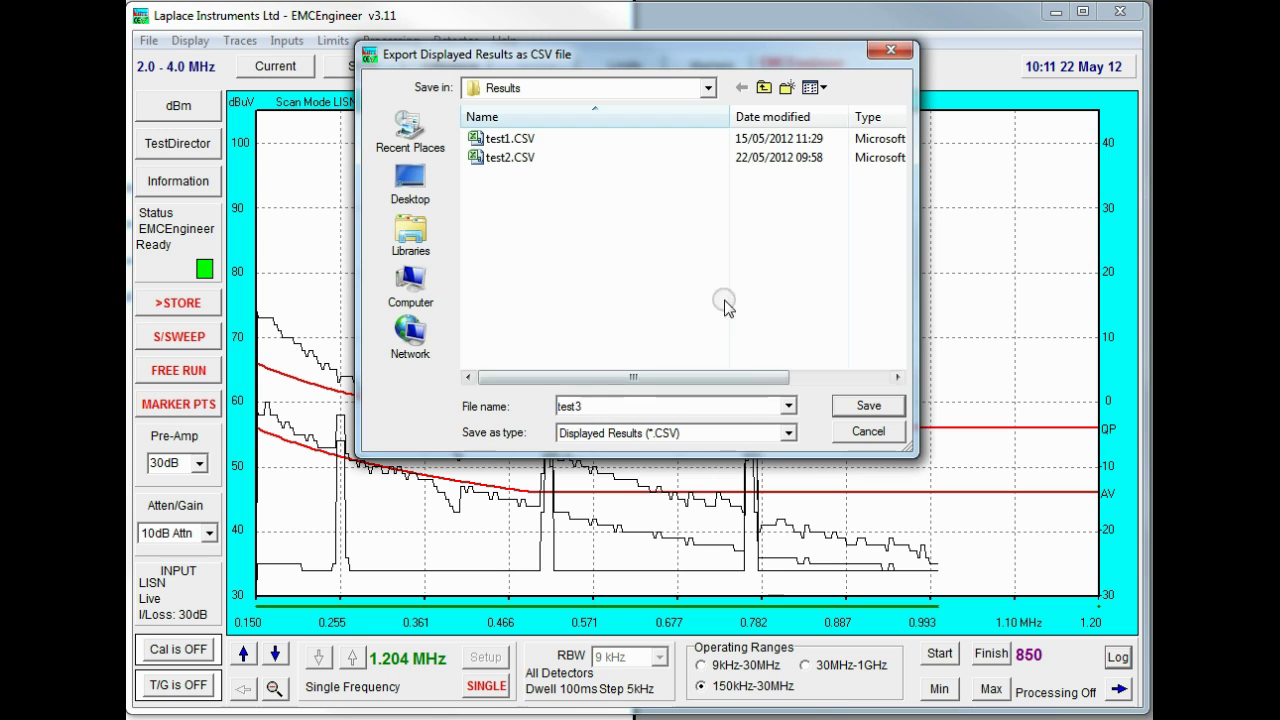
left_click(866, 407)
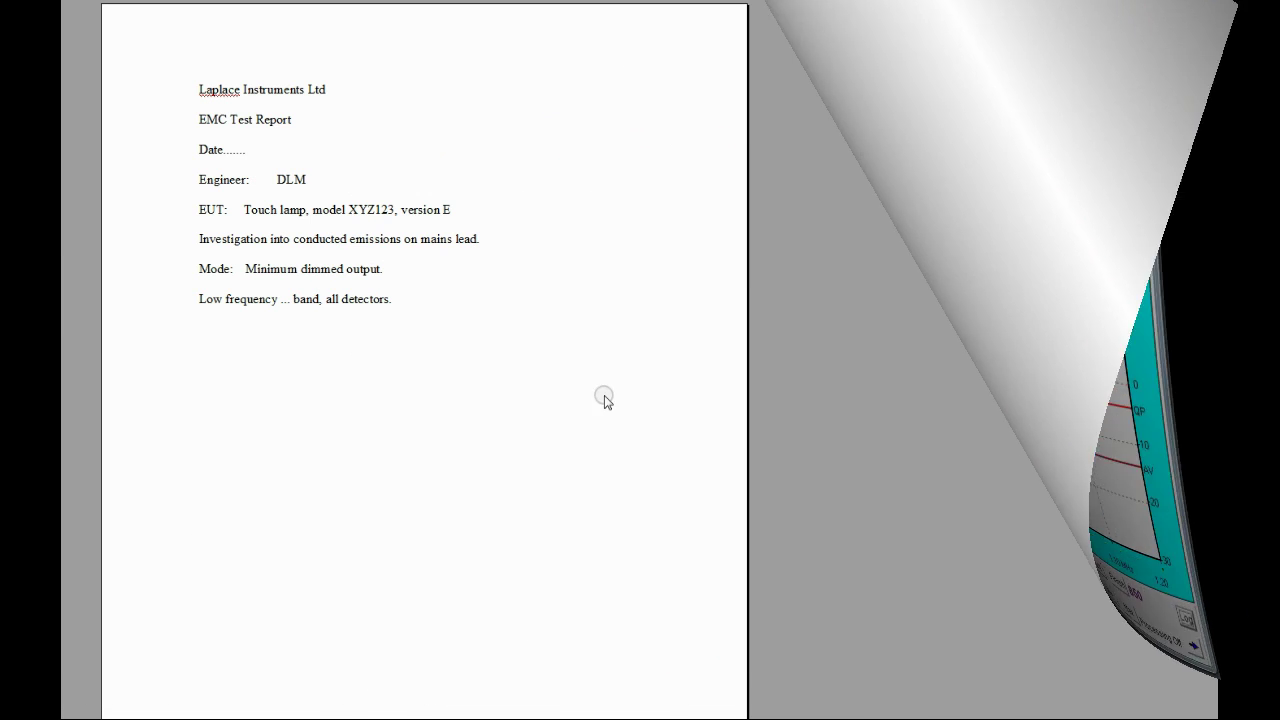
Switch to the EMC Test Report document and place the insertion point below the "Low frequency ... band, all detectors." line.
left_click(394, 326)
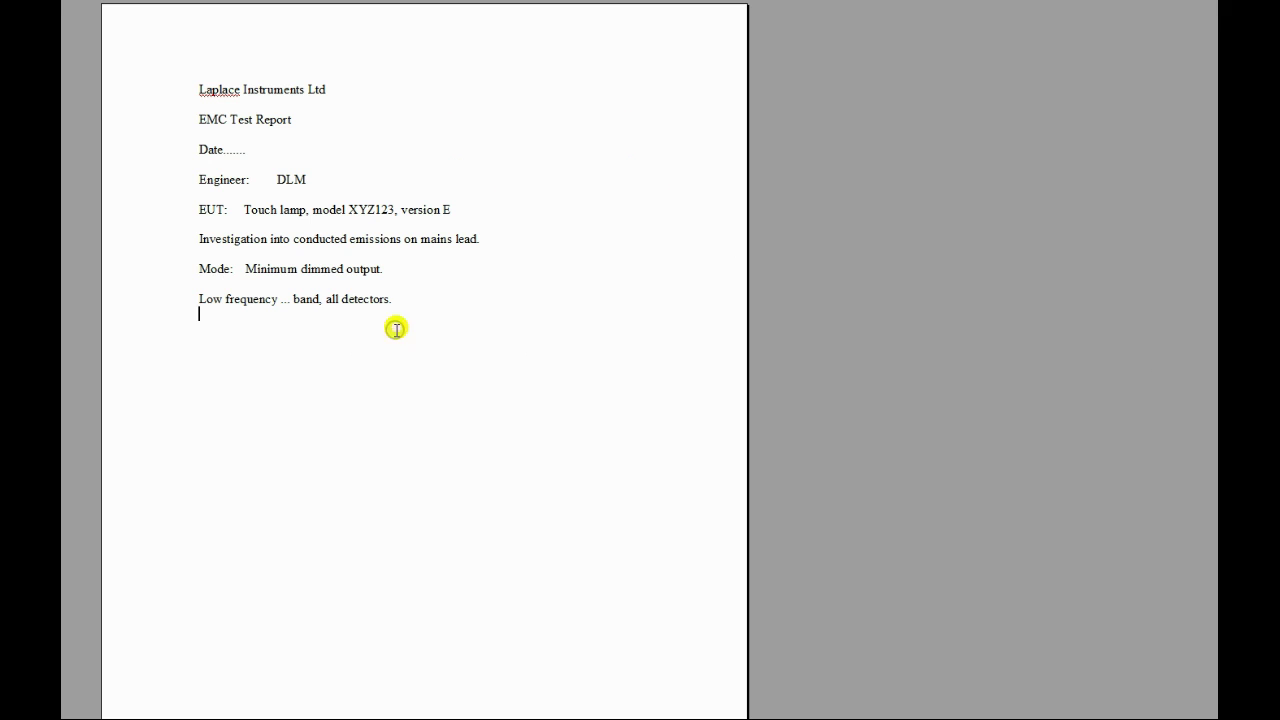